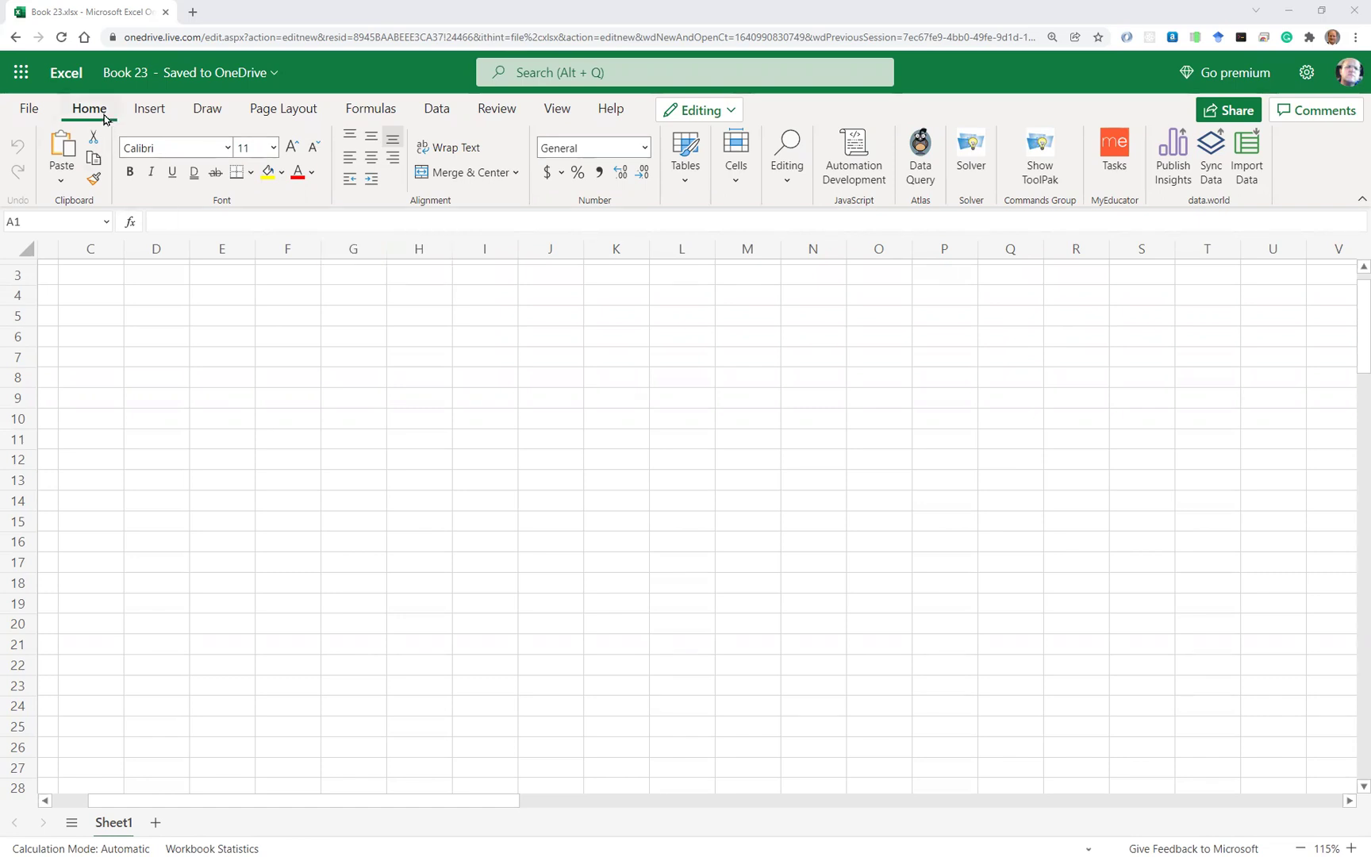
# Open the Office Add-ins dialog from the Insert ribbon.
pyautogui.click(158, 113)
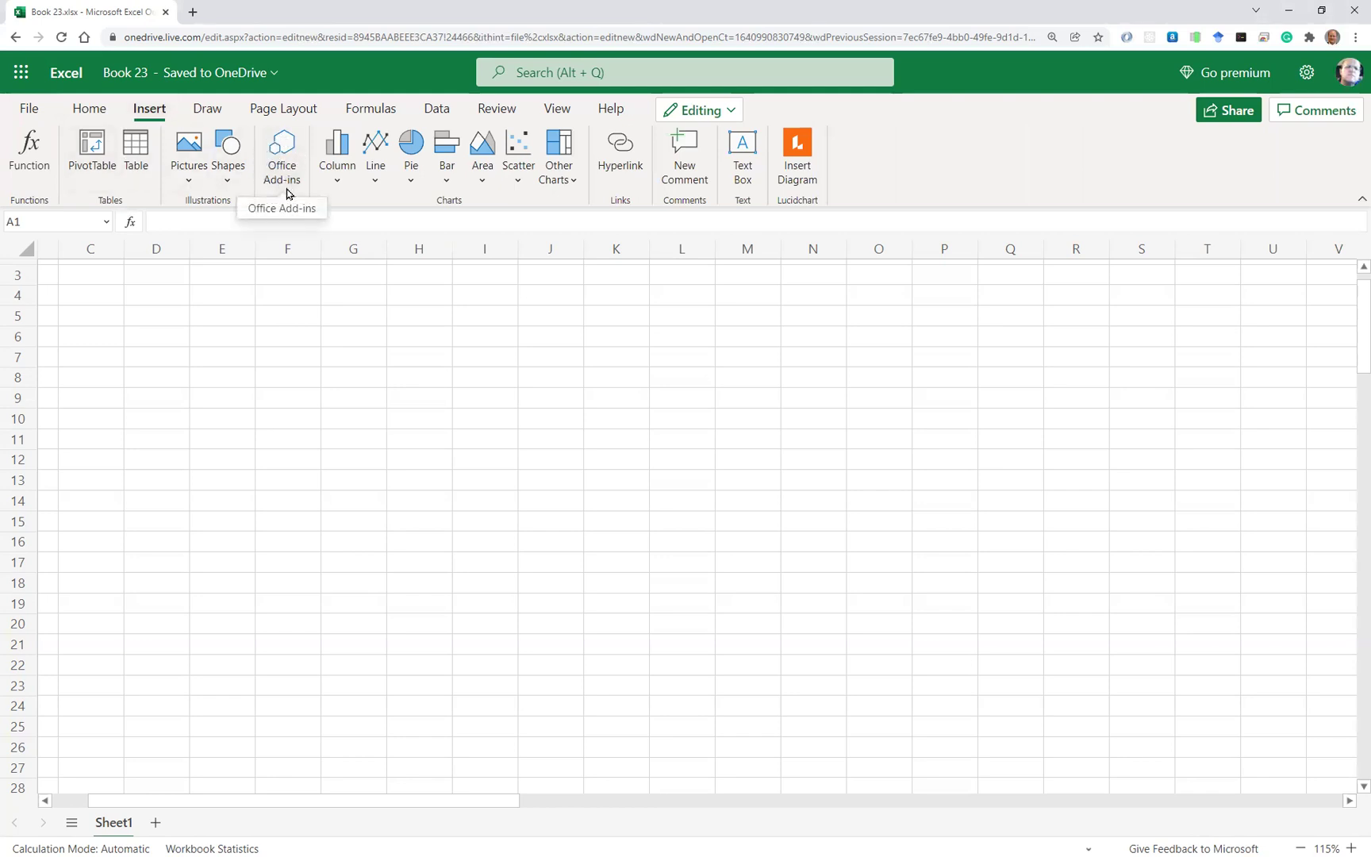
pyautogui.click(287, 162)
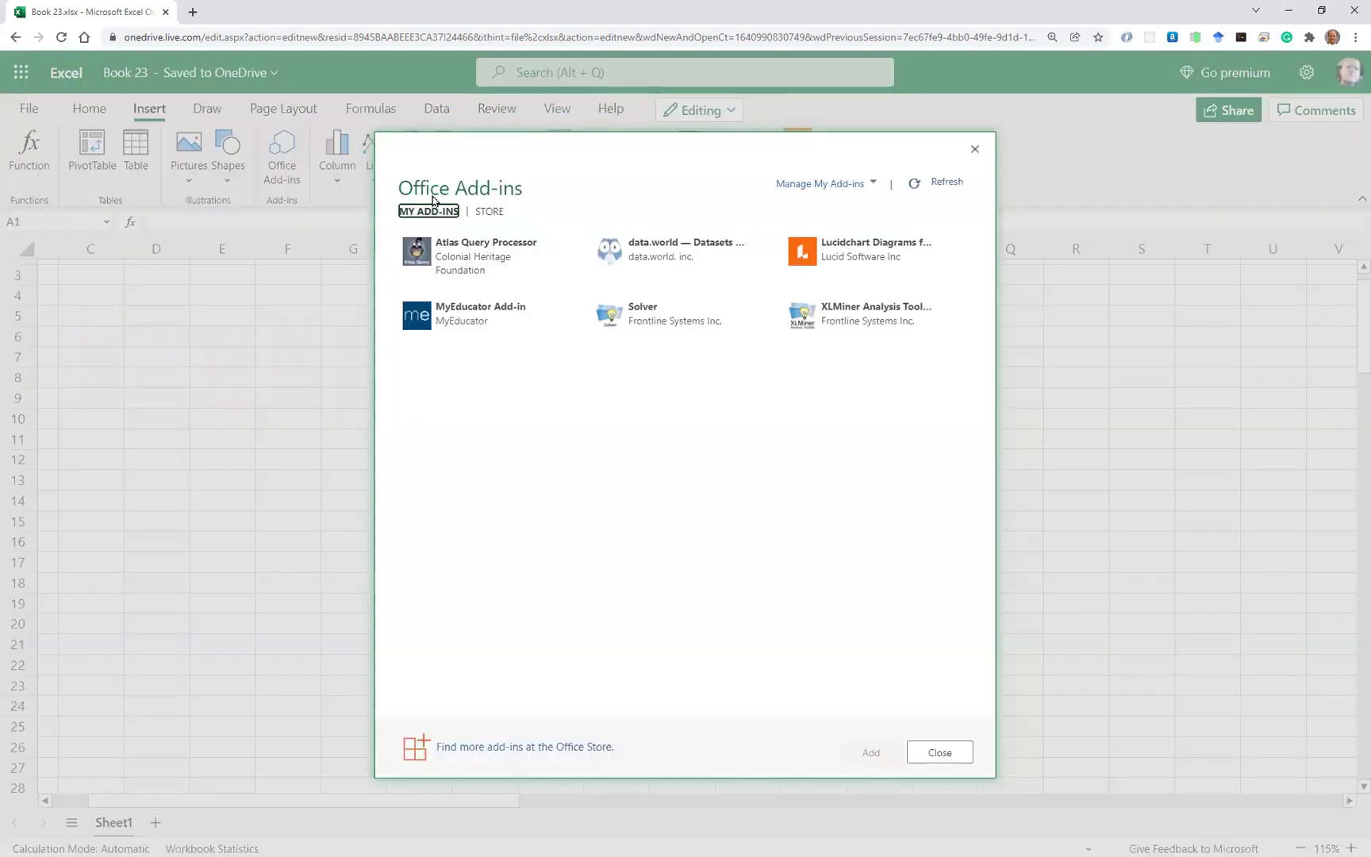
# Search the add-in store for 'jade' and add JavaScript Automation Development Environment.
pyautogui.click(488, 213)
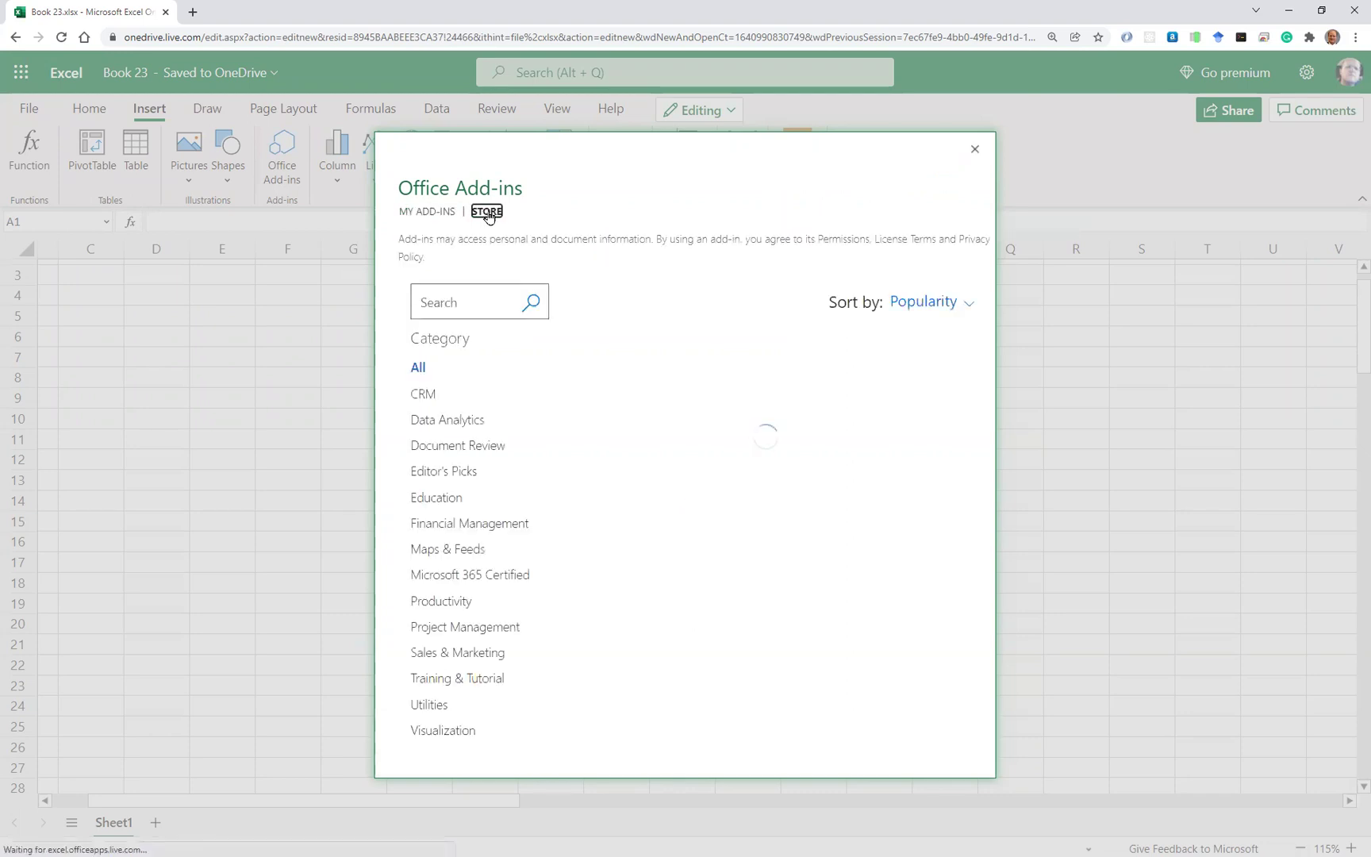
pyautogui.click(457, 299)
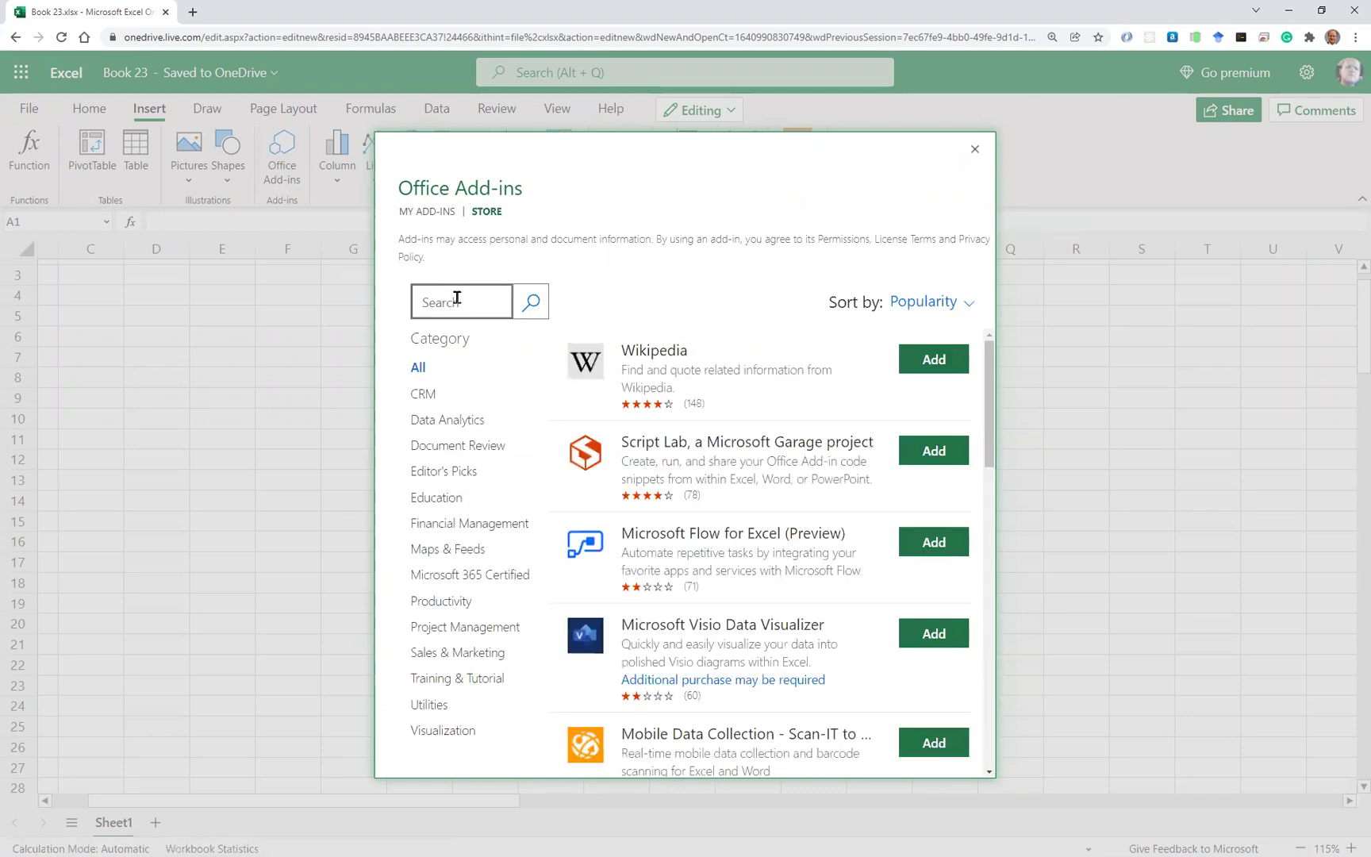
pyautogui.write('jade')
pyautogui.press('Return')
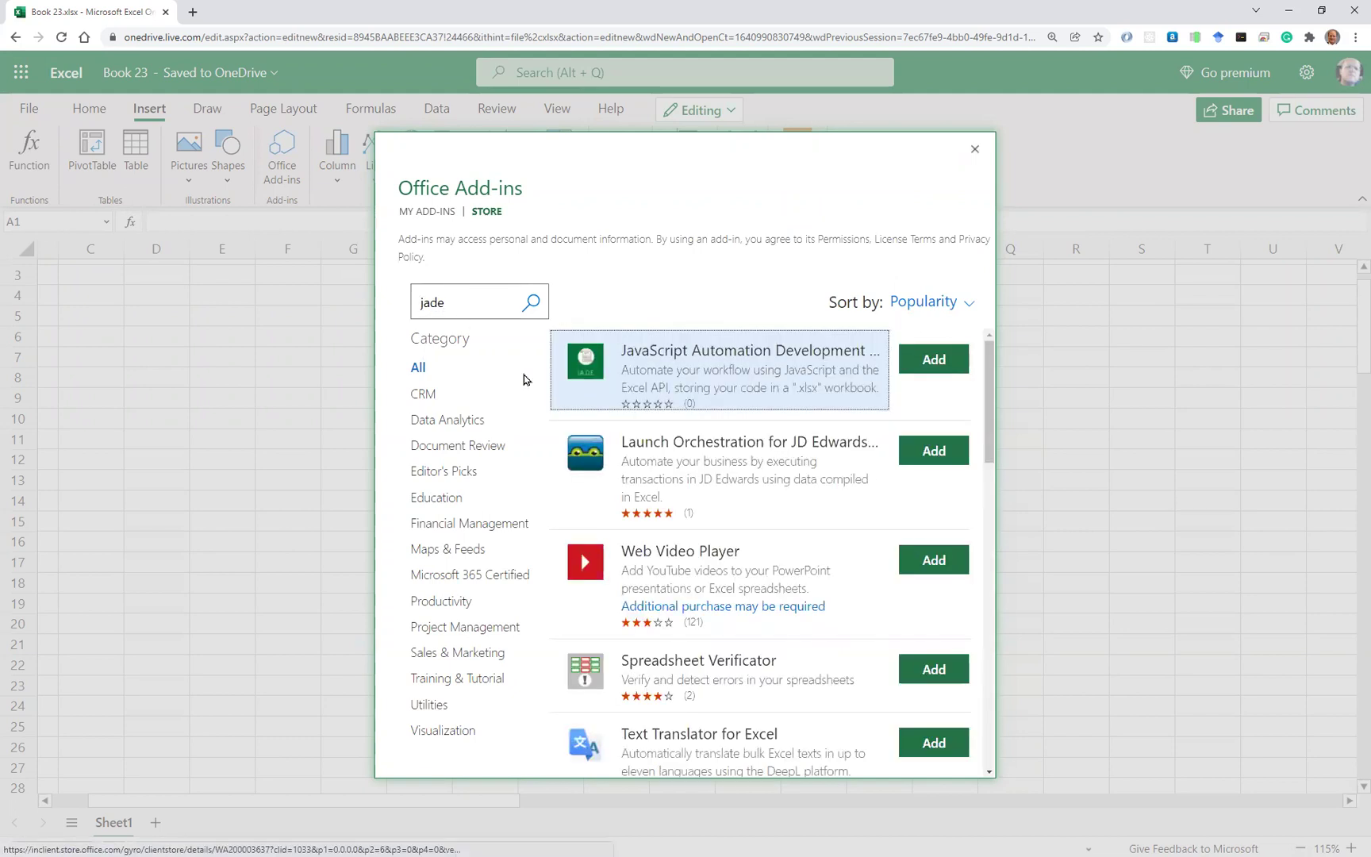
pyautogui.click(922, 358)
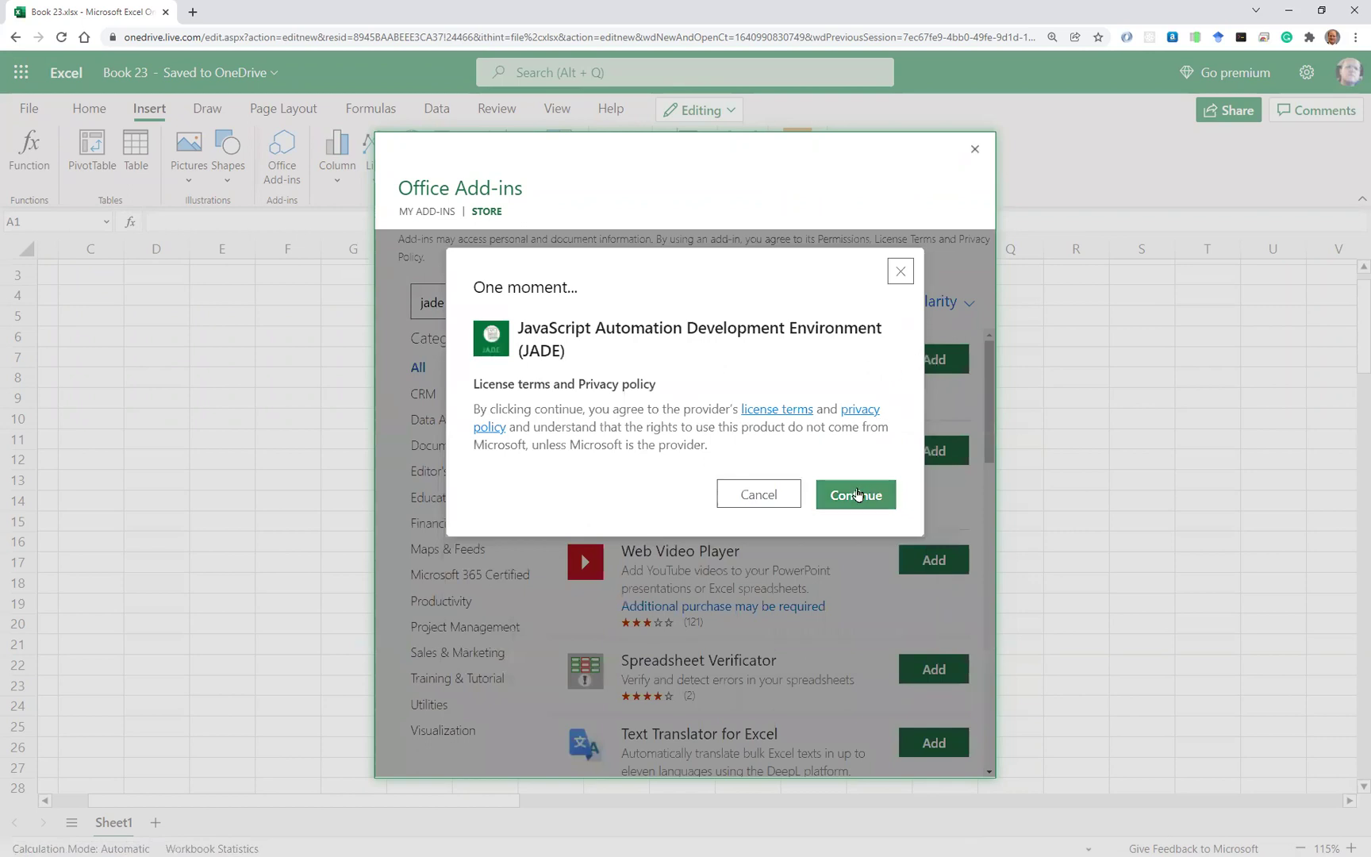
# Continue past the JADE license terms to install the add-in.
pyautogui.click(857, 495)
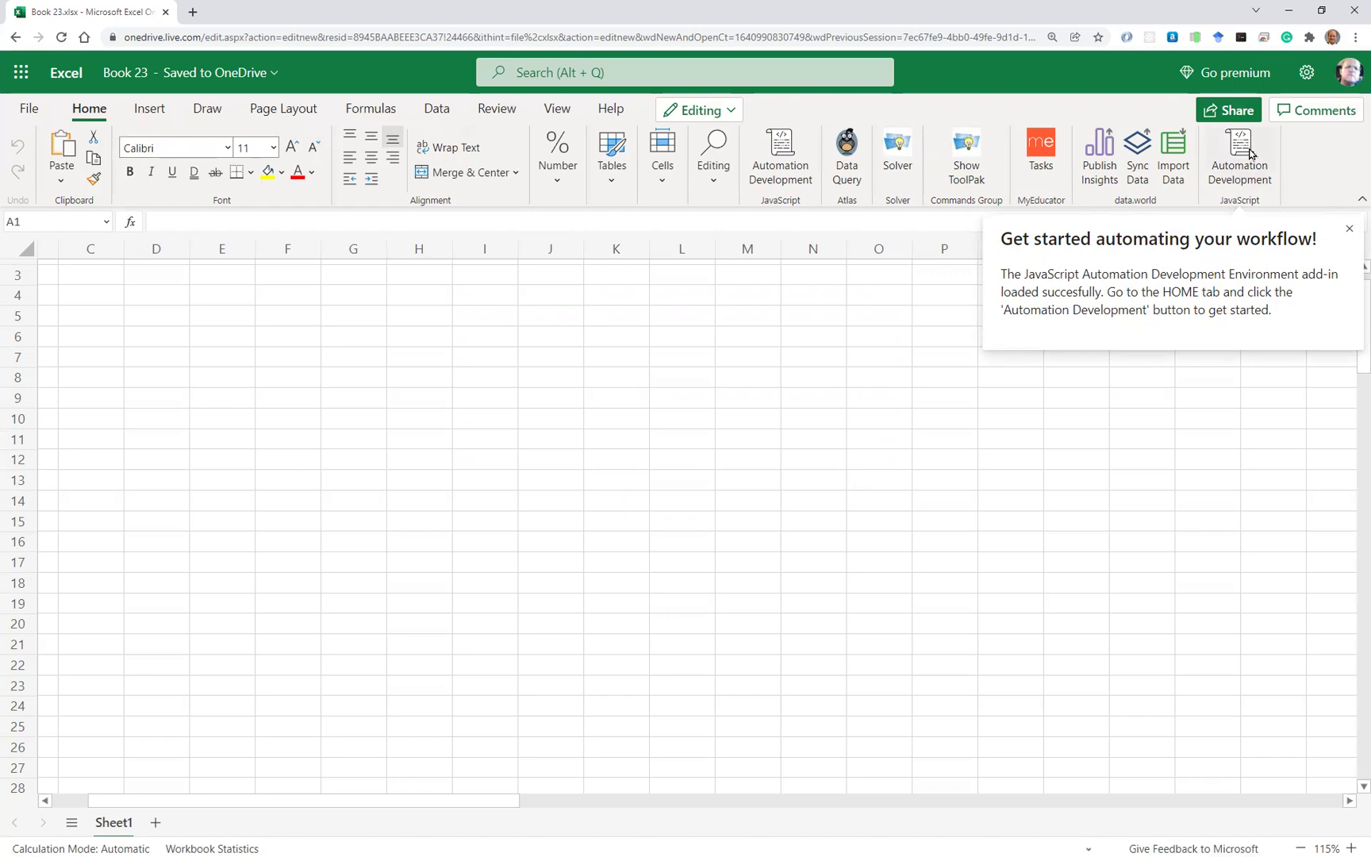
# Open the Automation Development task pane and drag its left edge wider.
pyautogui.click(1250, 154)
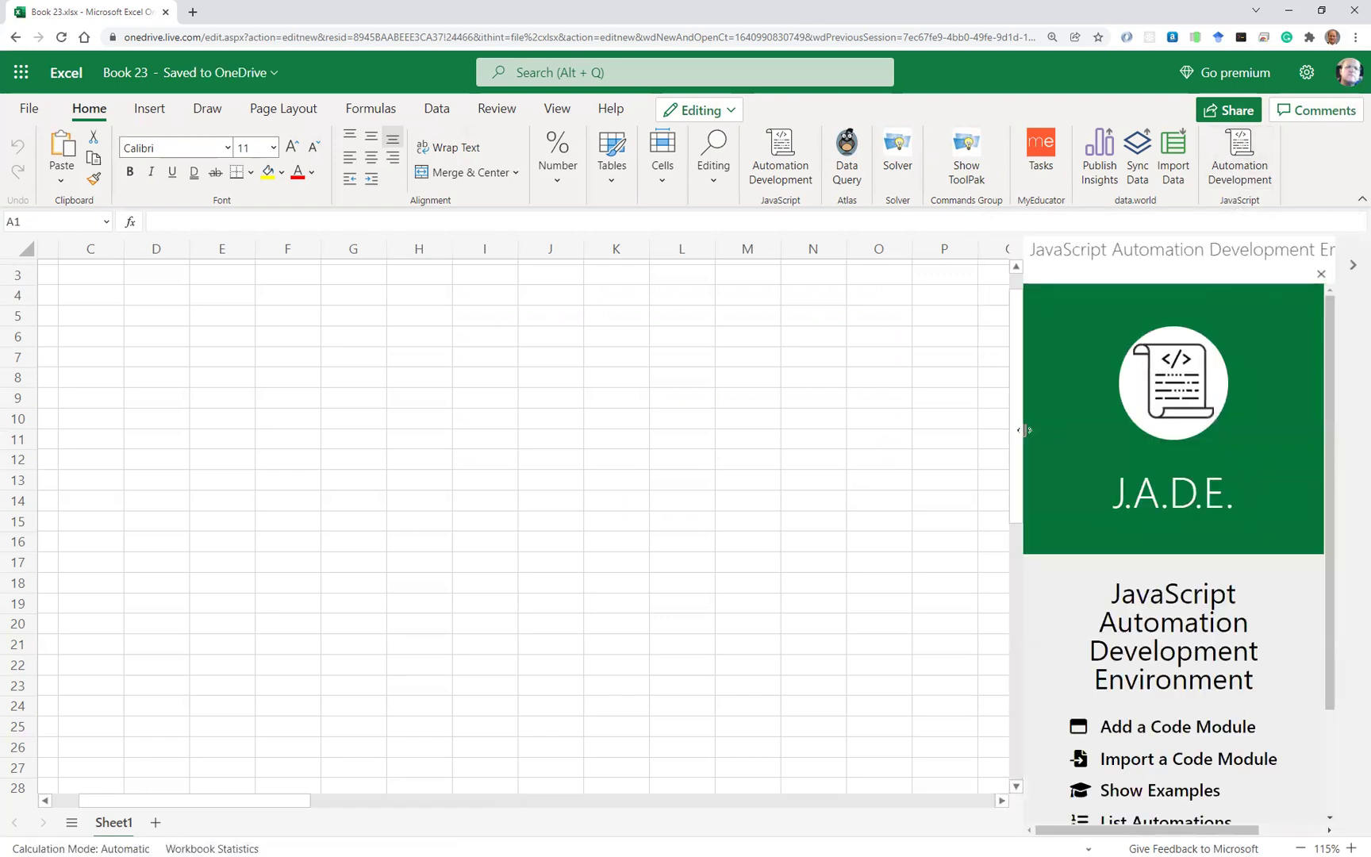
pyautogui.moveTo(1023, 431); pyautogui.dragTo(964, 433)
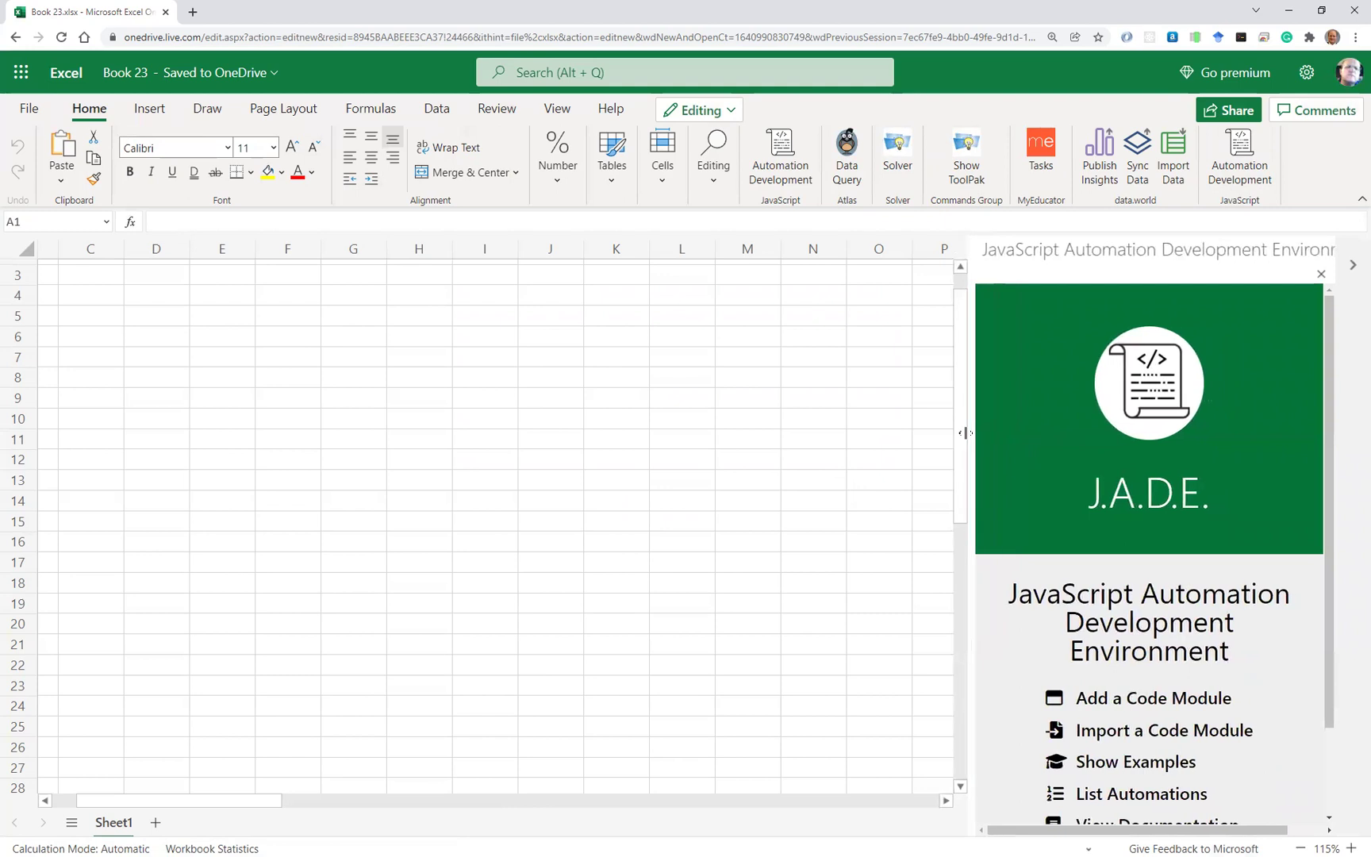